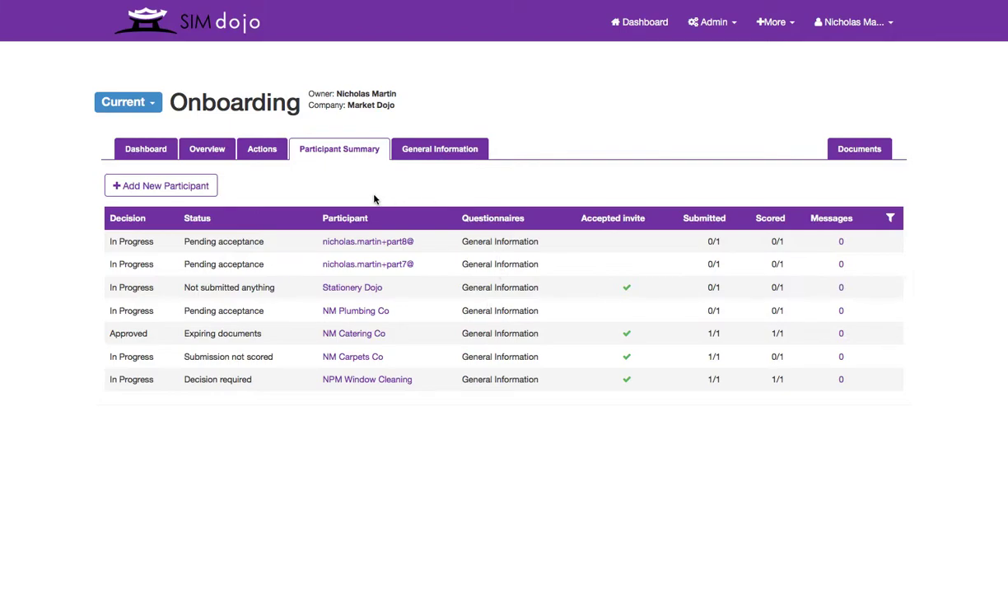
- Invite a new Onboarding participant to General Information by entering their e-mail address
click(164, 187)
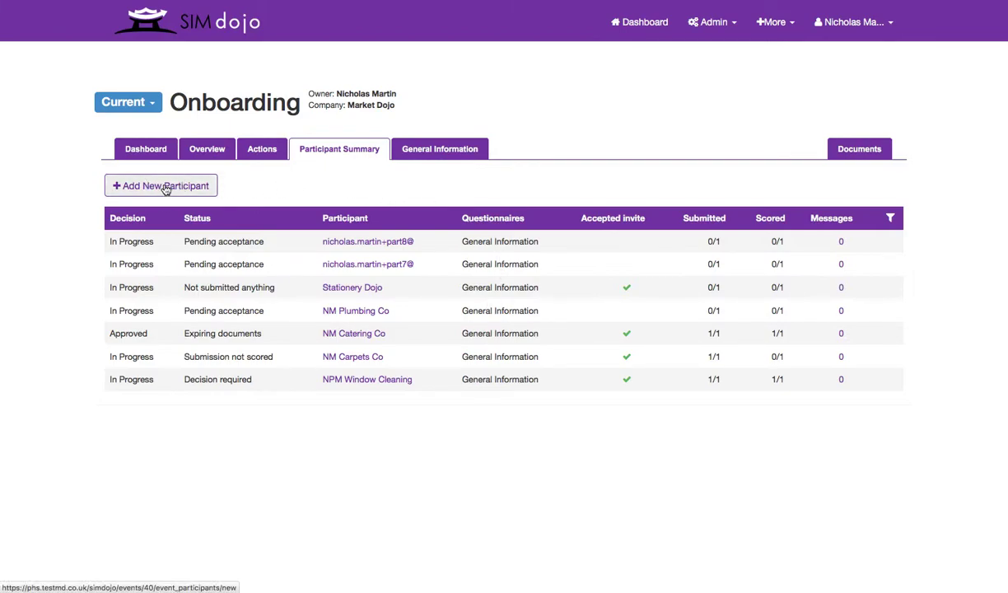
click(164, 187)
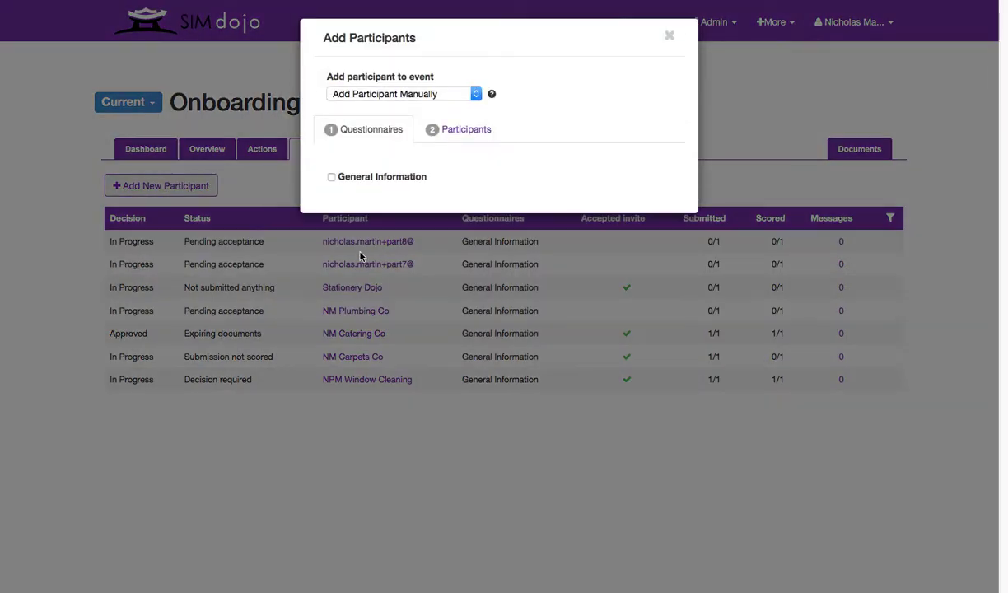
click(331, 177)
click(452, 131)
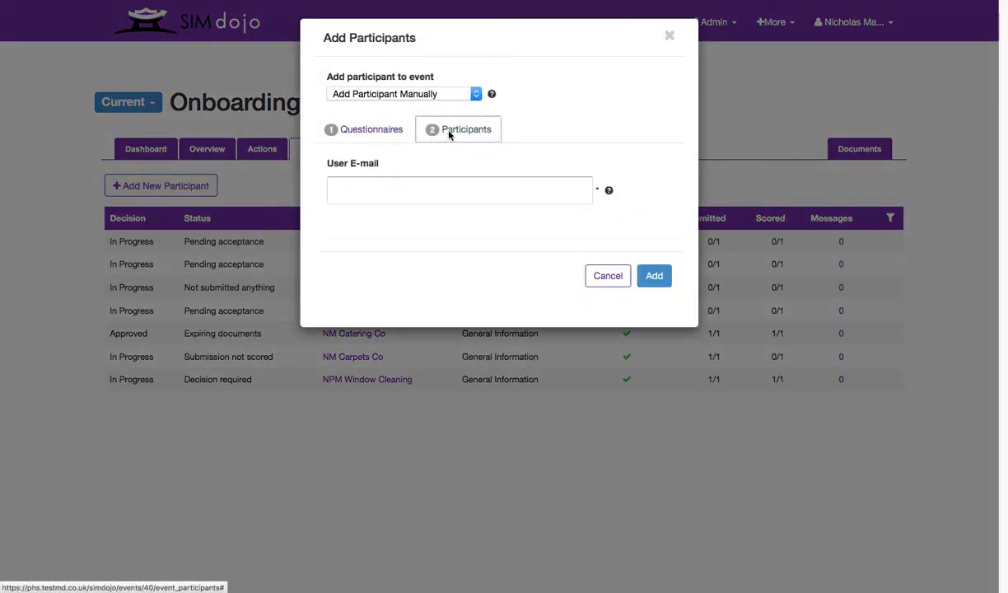
click(377, 187)
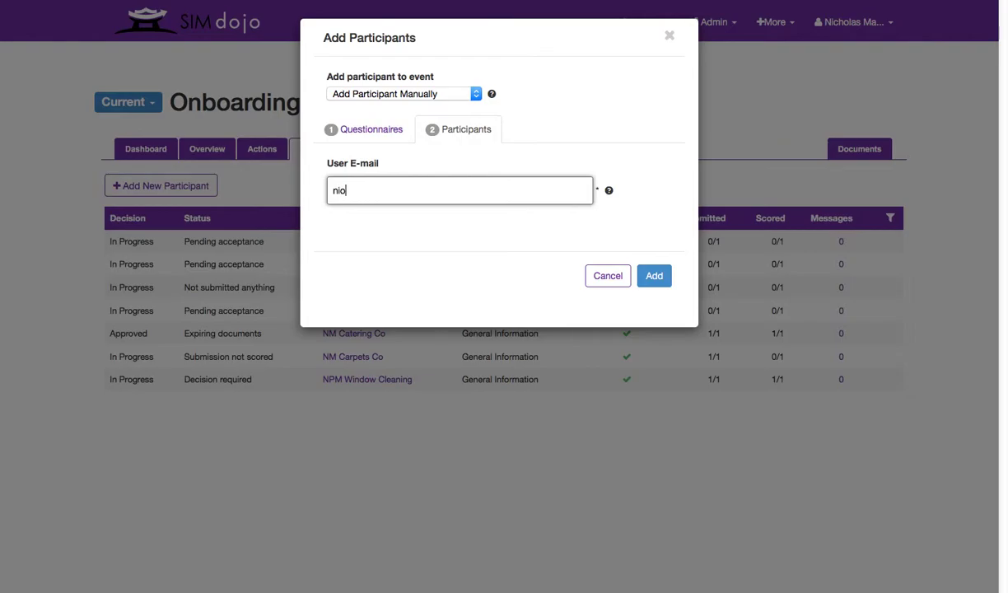
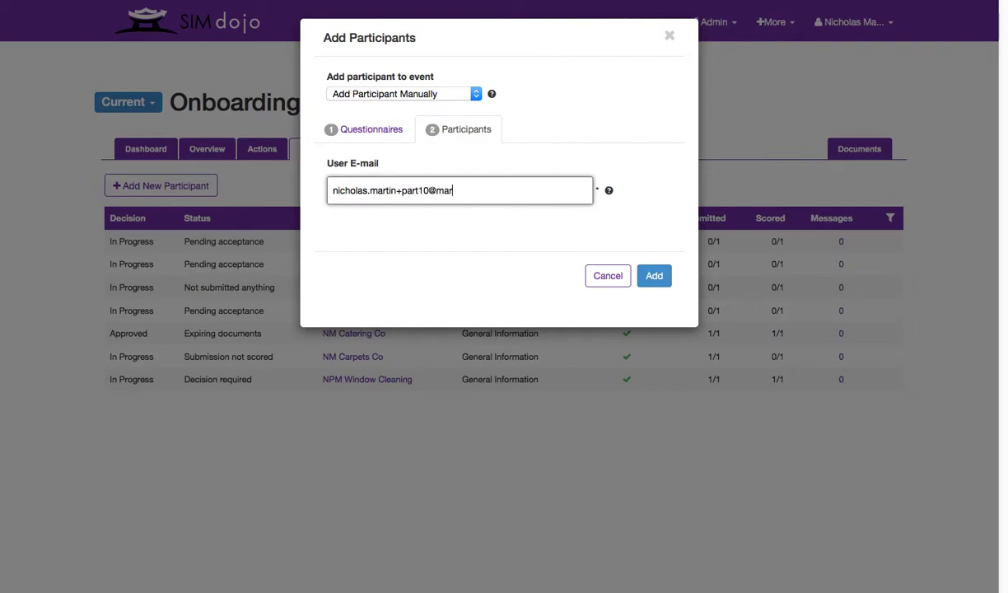
click(653, 276)
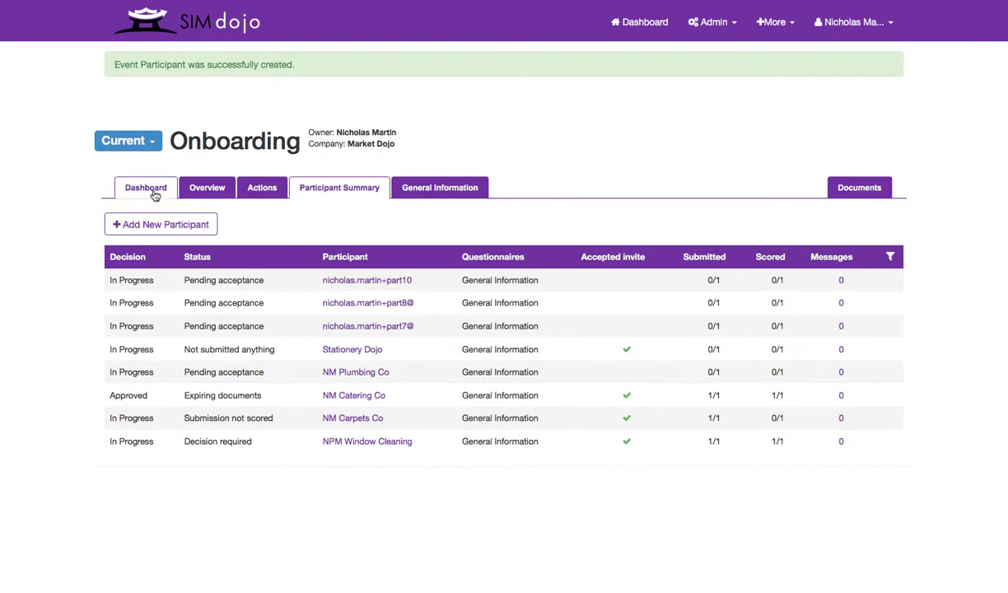
- Go to the Onboarding event's Dashboard once the participant is created
click(159, 196)
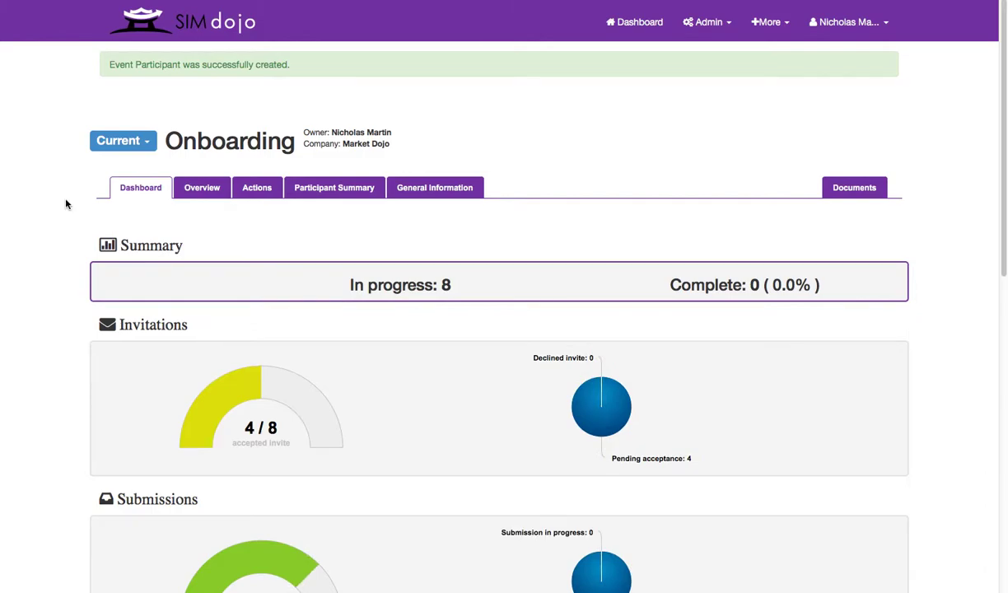
- Review the dashboard charts, then filter the summary to the three submitted participants
scroll(66, 204, down, 1)
scroll(66, 202, down, 1)
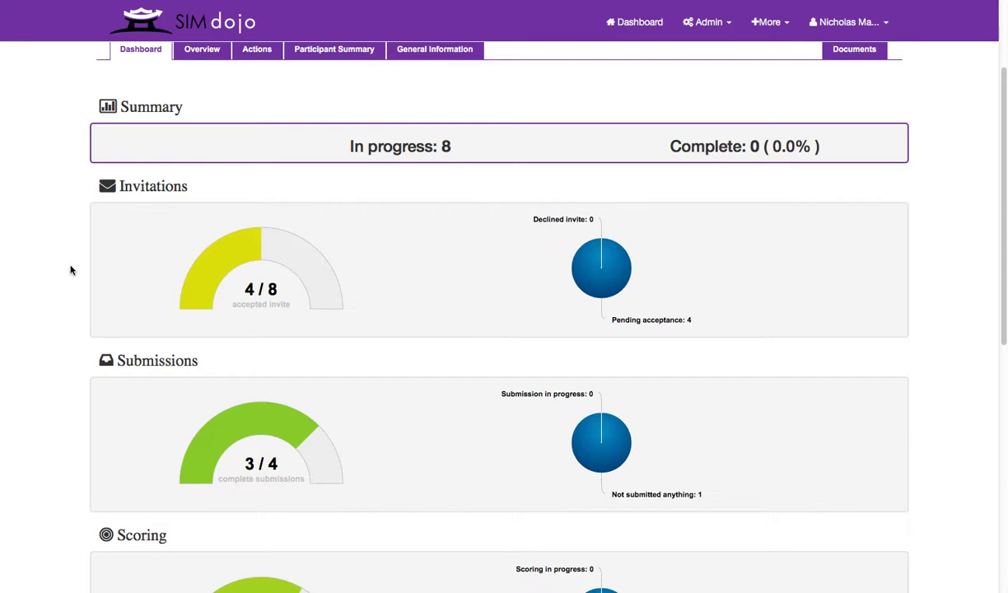
scroll(70, 268, down, 1)
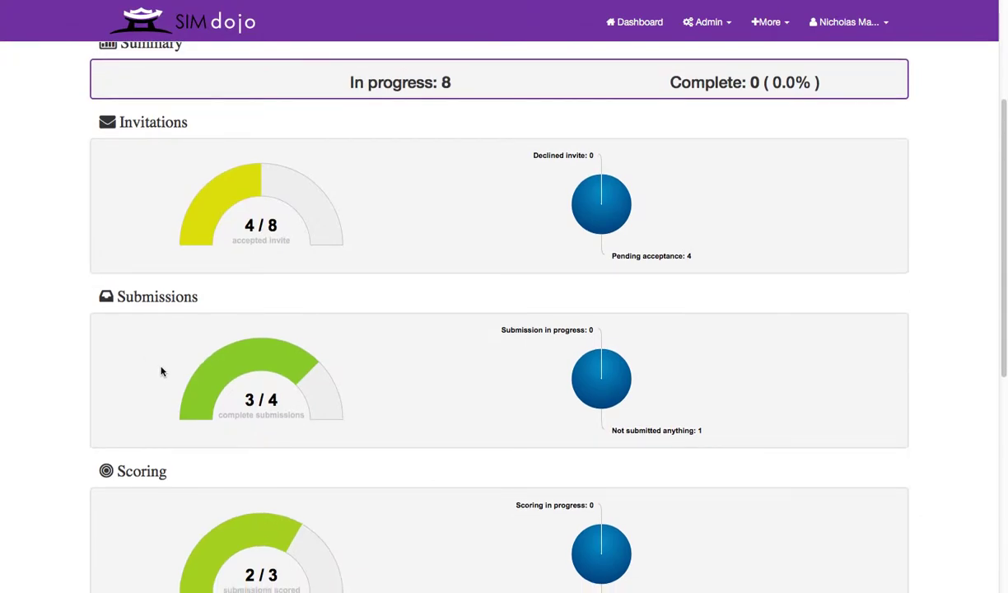
scroll(162, 372, down, 3)
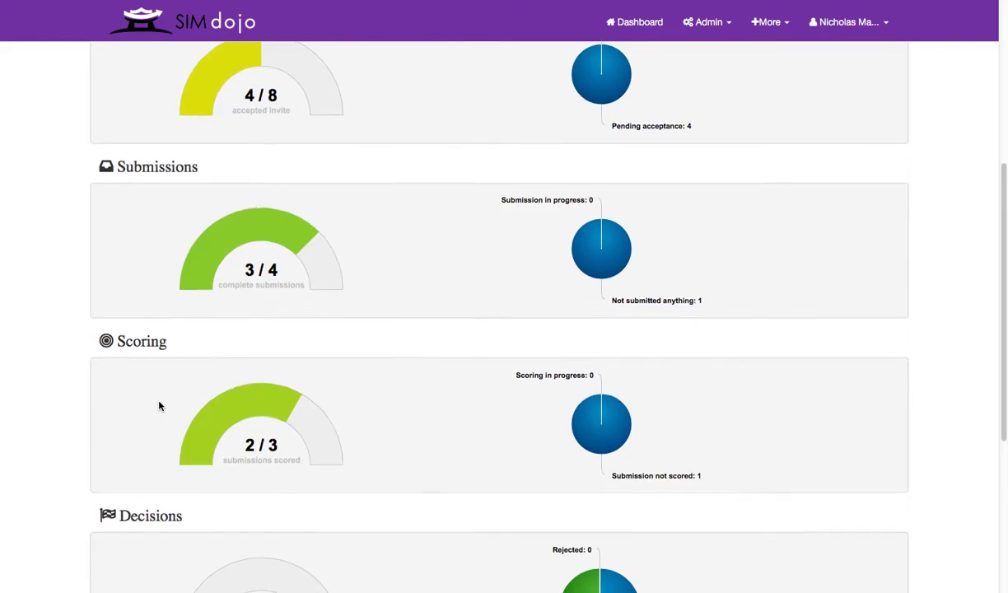
scroll(160, 406, down, 4)
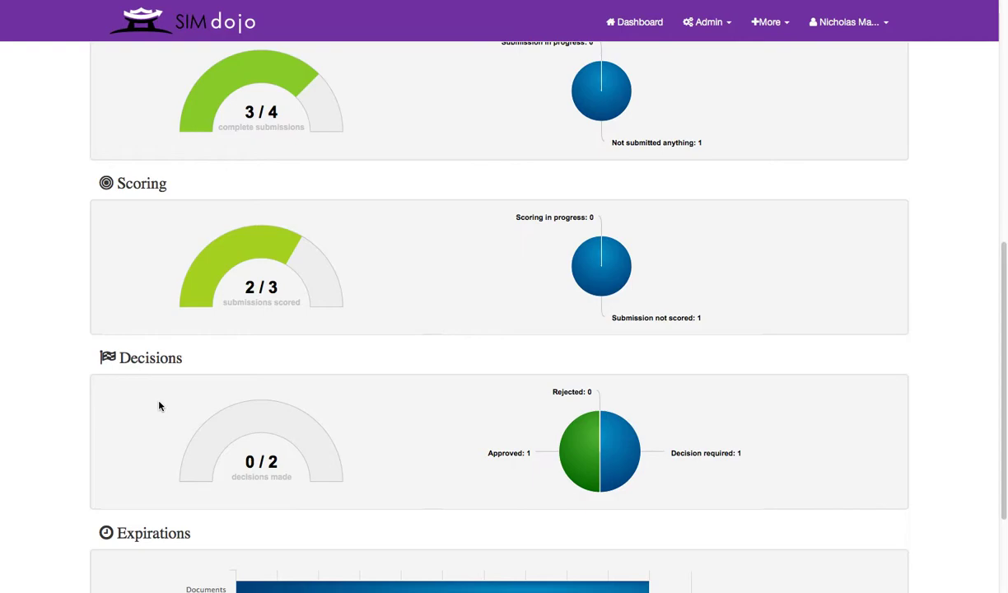
scroll(160, 406, down, 1)
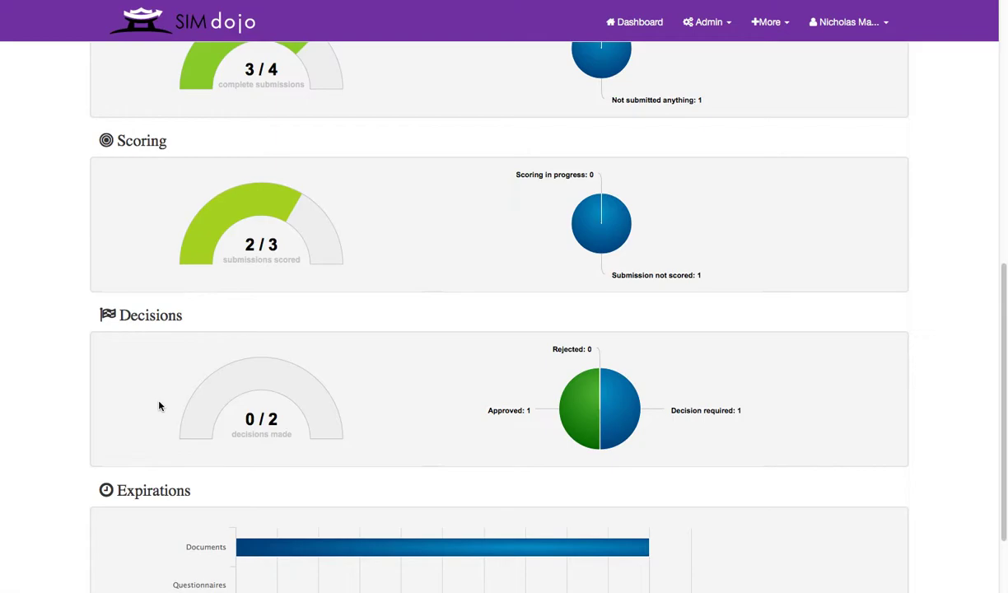
scroll(160, 406, down, 1)
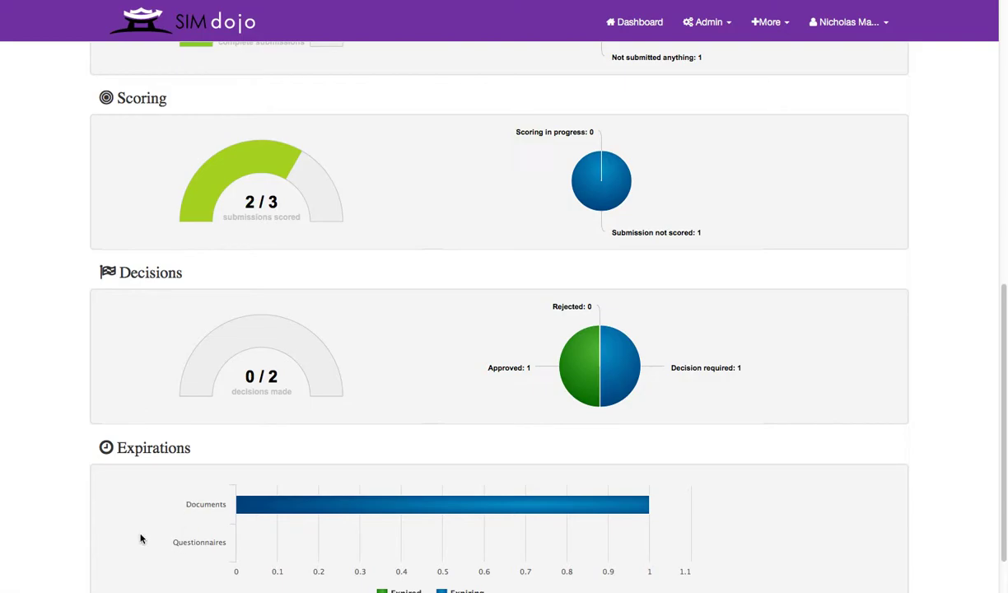
scroll(141, 539, up, 5)
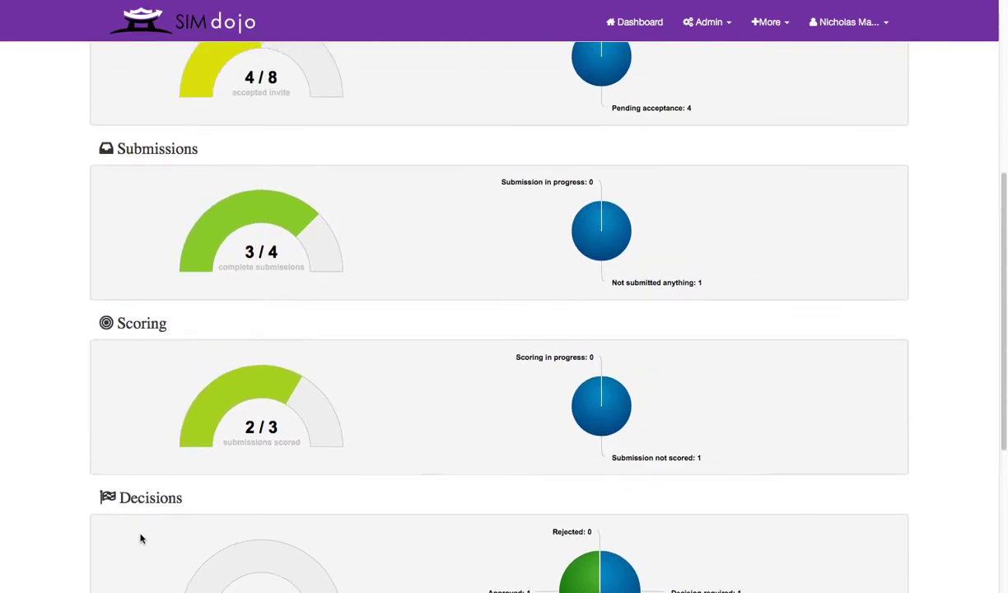
scroll(141, 539, up, 3)
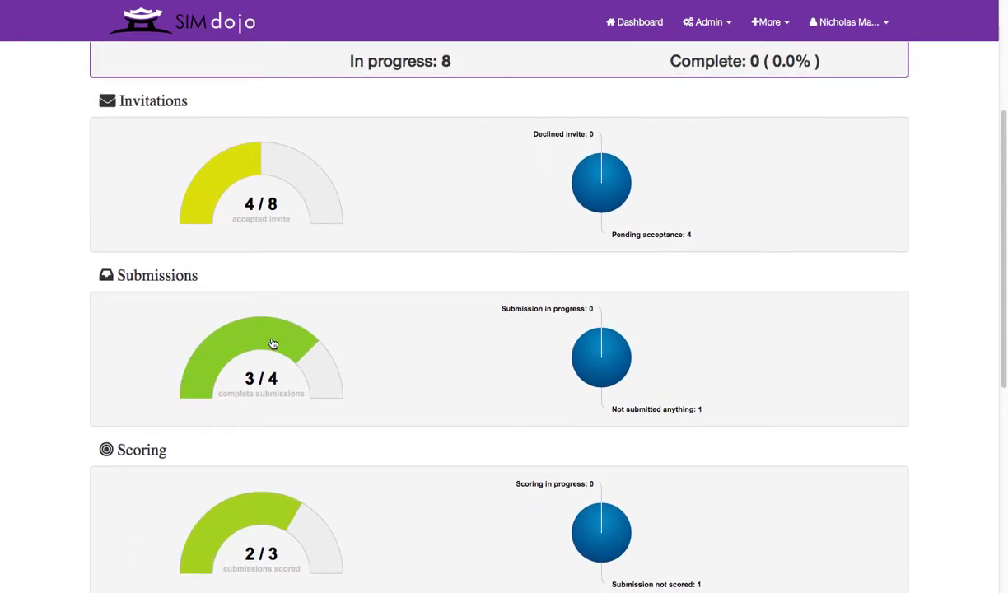
click(272, 344)
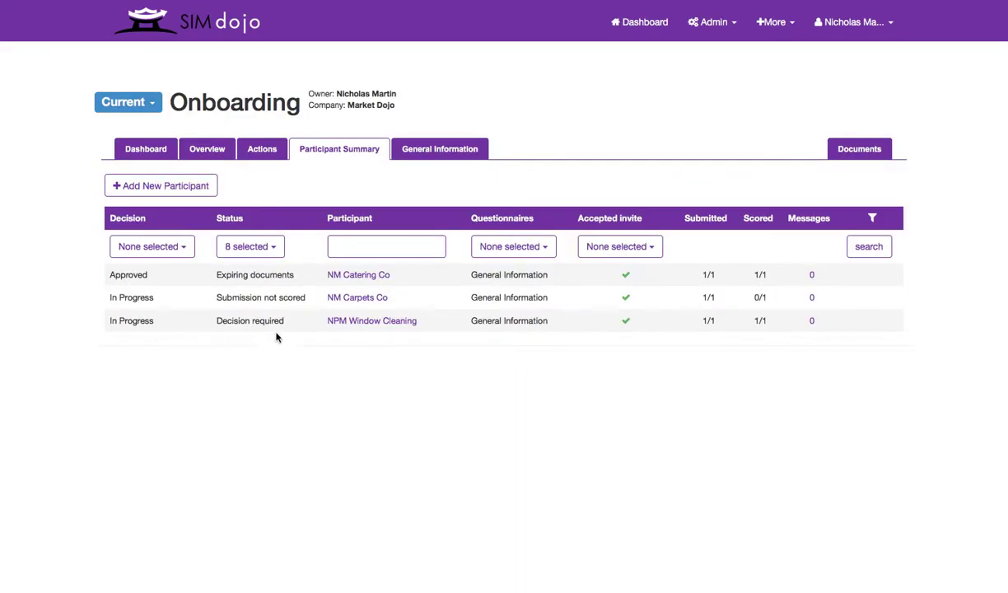
- Open NM Carpets Co's unscored record and check its pending actions and General Information answers
click(226, 300)
drag(226, 300, 308, 299)
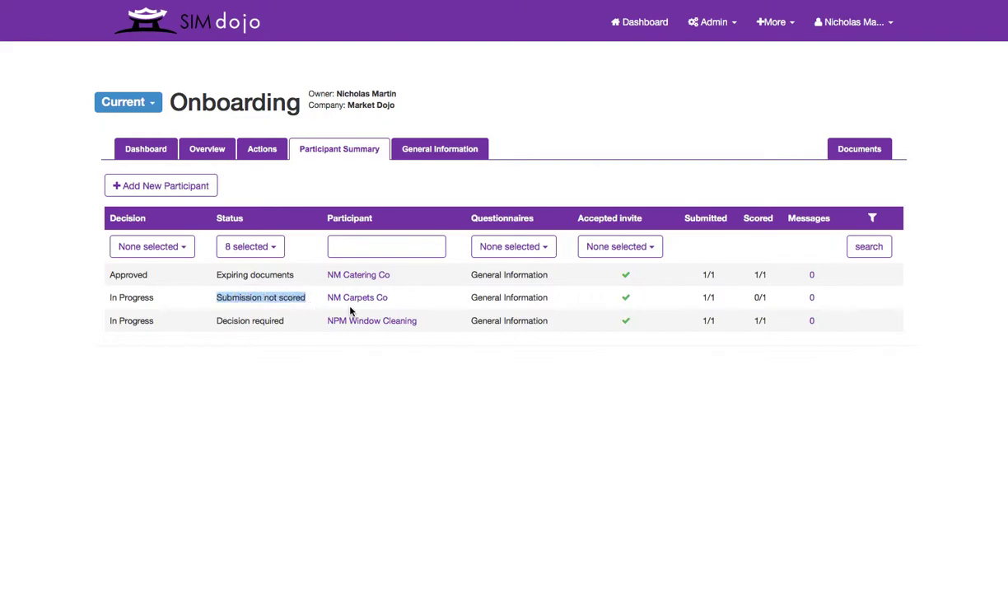
click(350, 298)
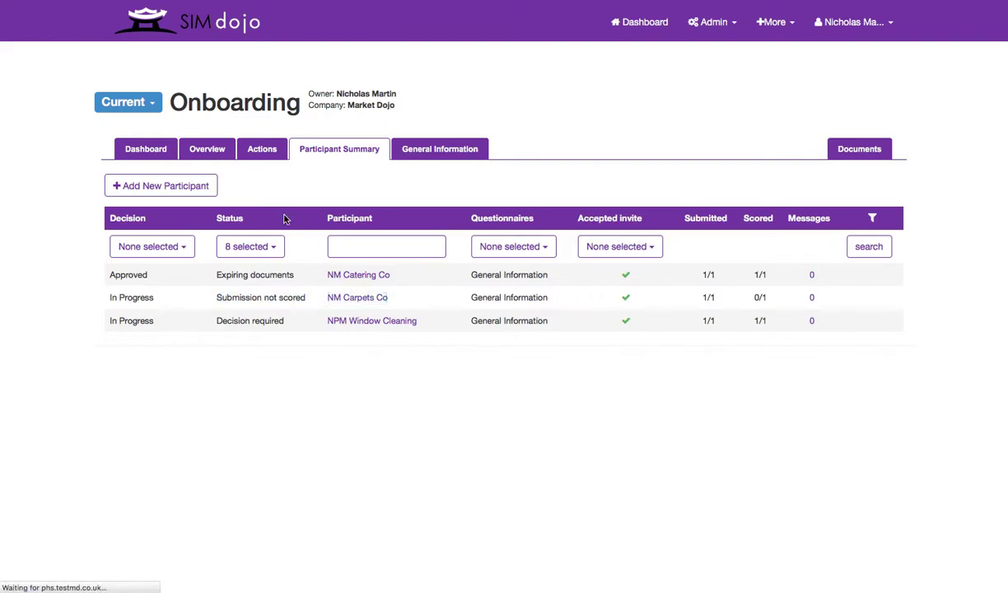
click(223, 153)
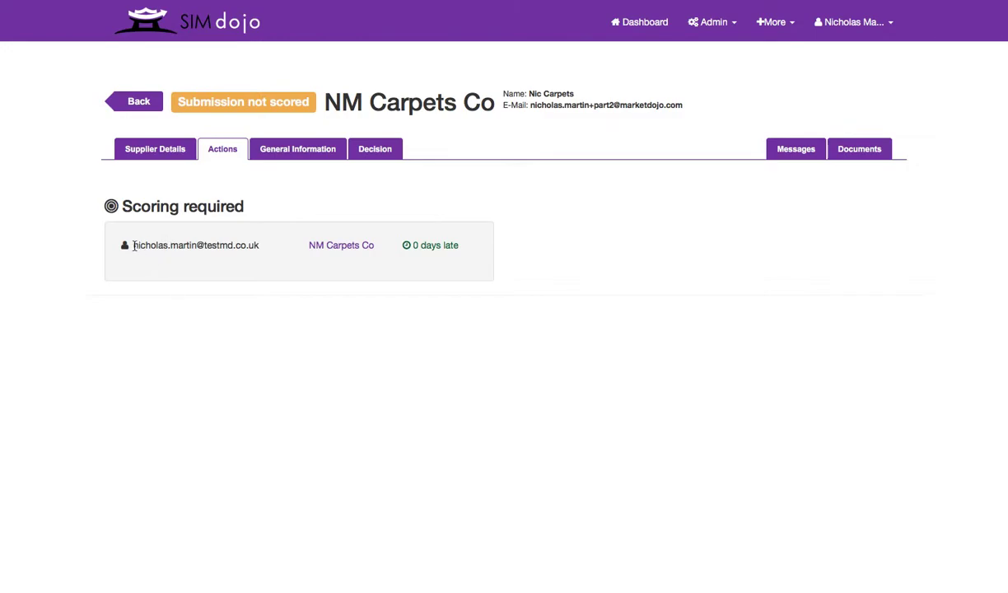
click(300, 157)
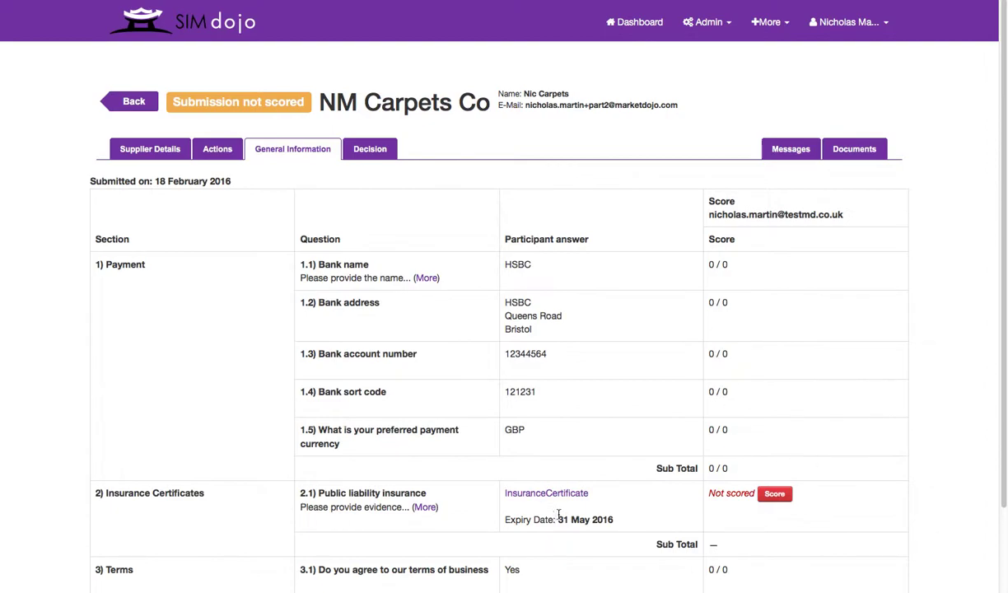
- Find and highlight the insurance certificate's 31 May 2016 expiry date
scroll(570, 504, down, 2)
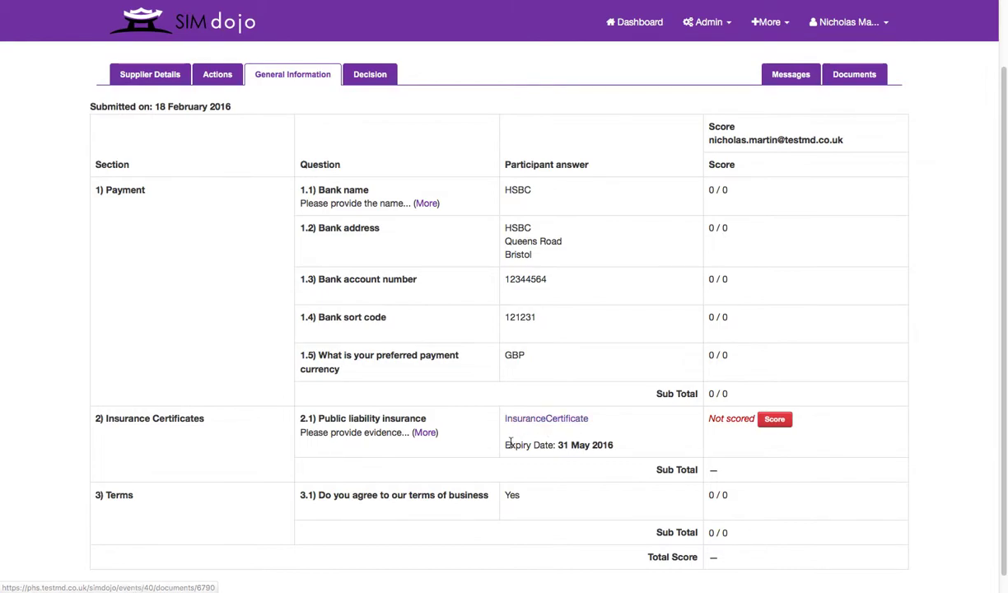
drag(505, 444, 610, 446)
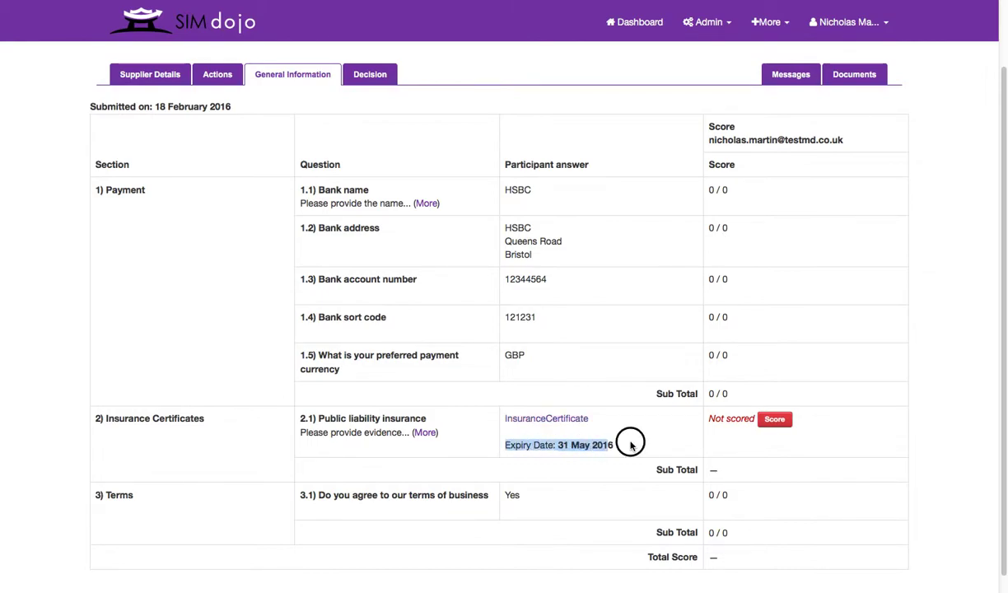
click(631, 445)
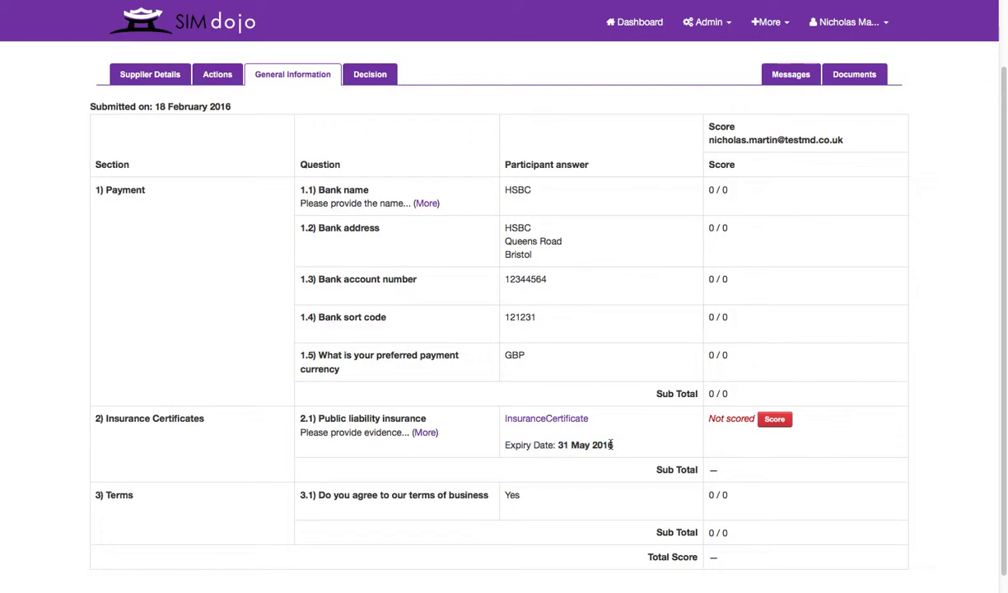
- Score the public liability insurance answer 8 with the comment 'Looks good.' and save
click(775, 421)
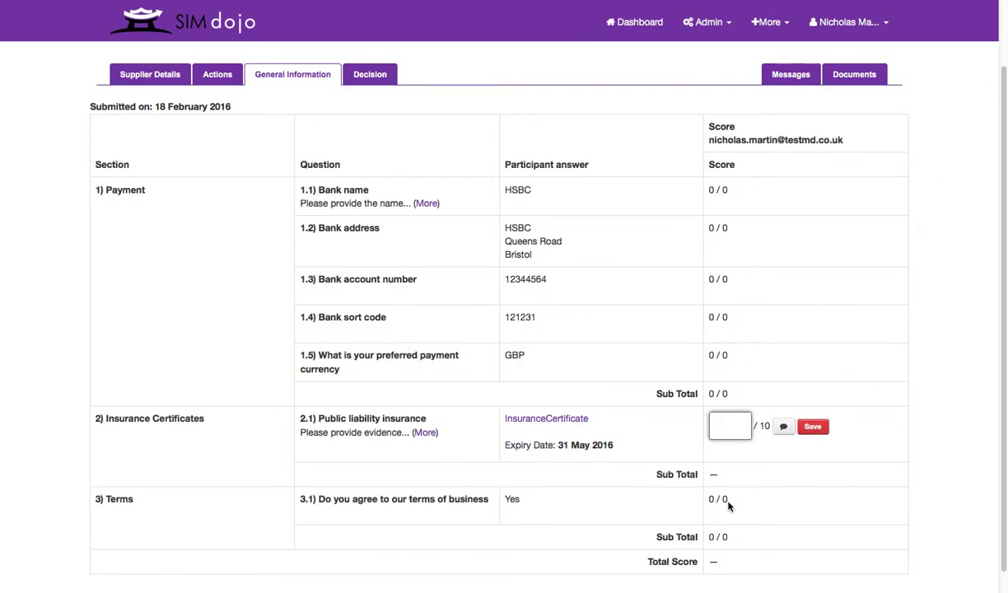
text(8)
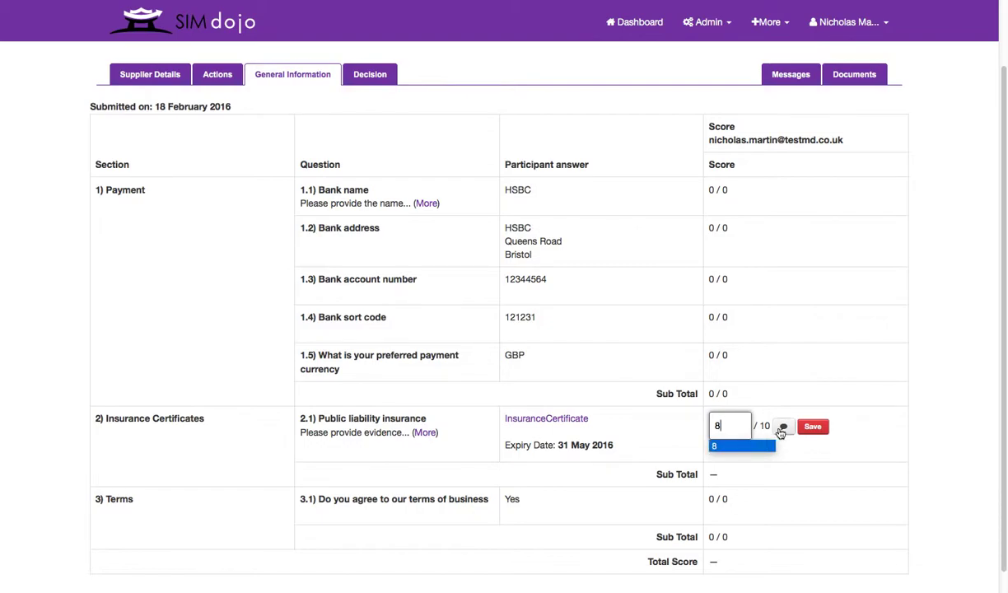
click(730, 443)
click(720, 458)
text(Loo)
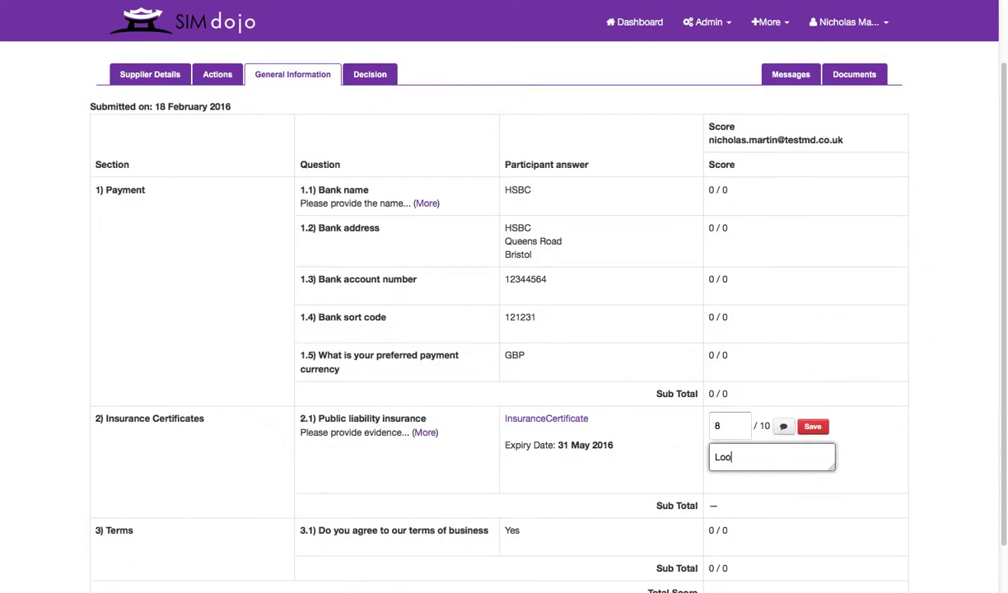
text(ks good.)
click(819, 426)
scroll(789, 464, down, 1)
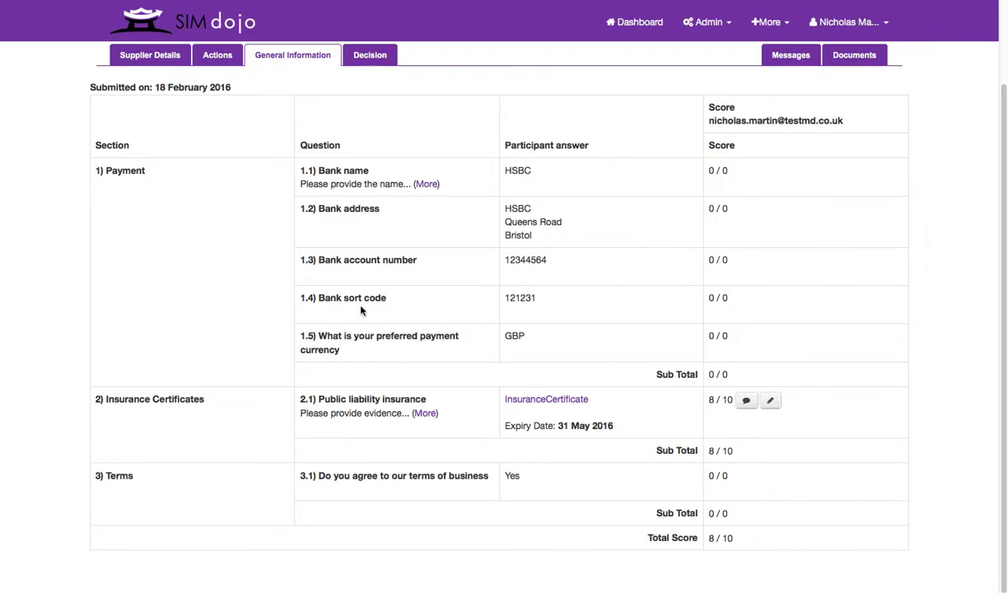
click(373, 58)
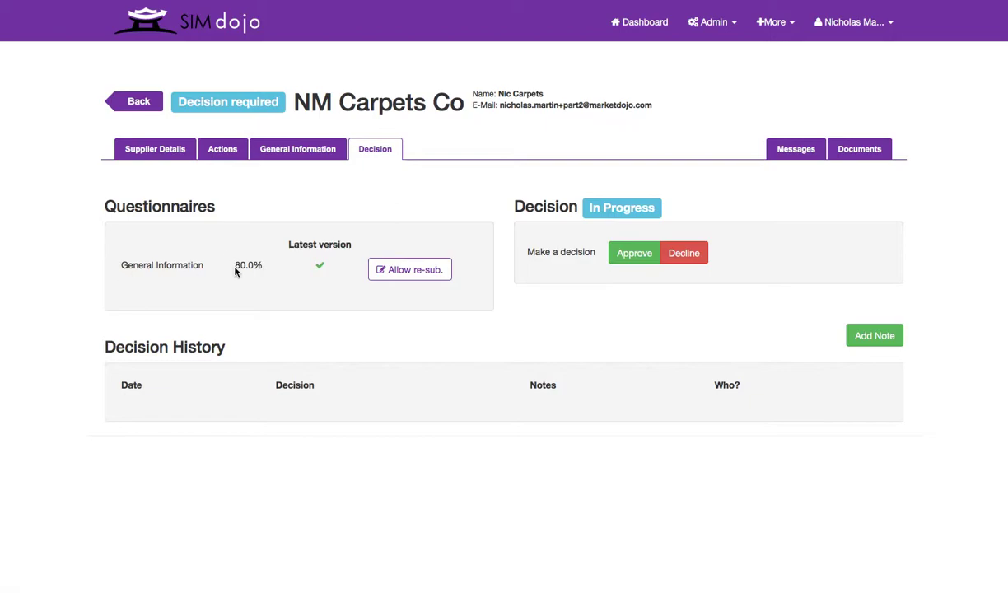
- Check the 80.0% questionnaire score and approve NM Carpets Co
drag(237, 265, 260, 268)
click(627, 256)
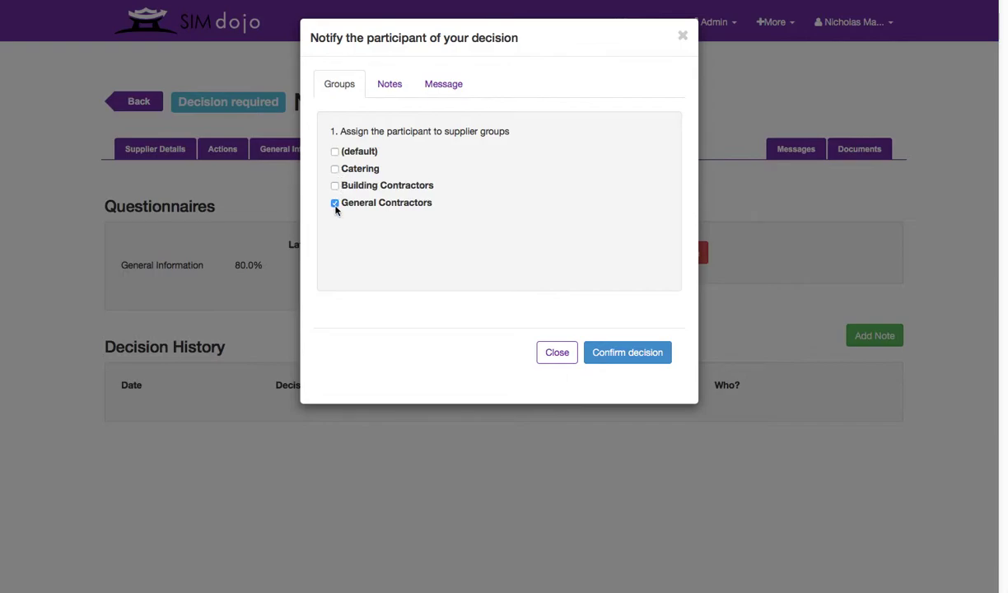
- Add the note 'Looks good.', preview the congratulations message, and confirm the approval
click(387, 95)
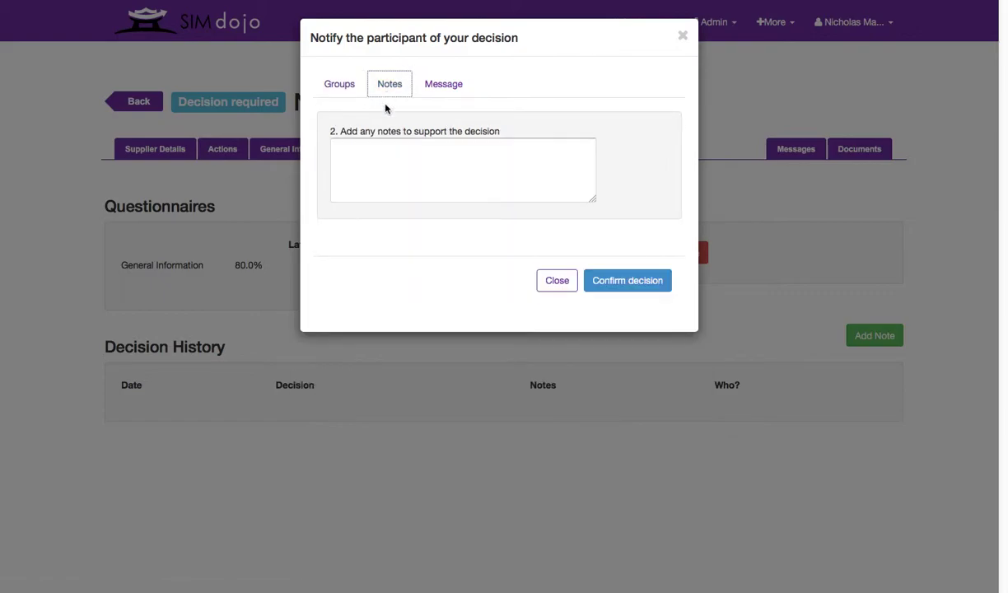
click(378, 171)
text(Looks )
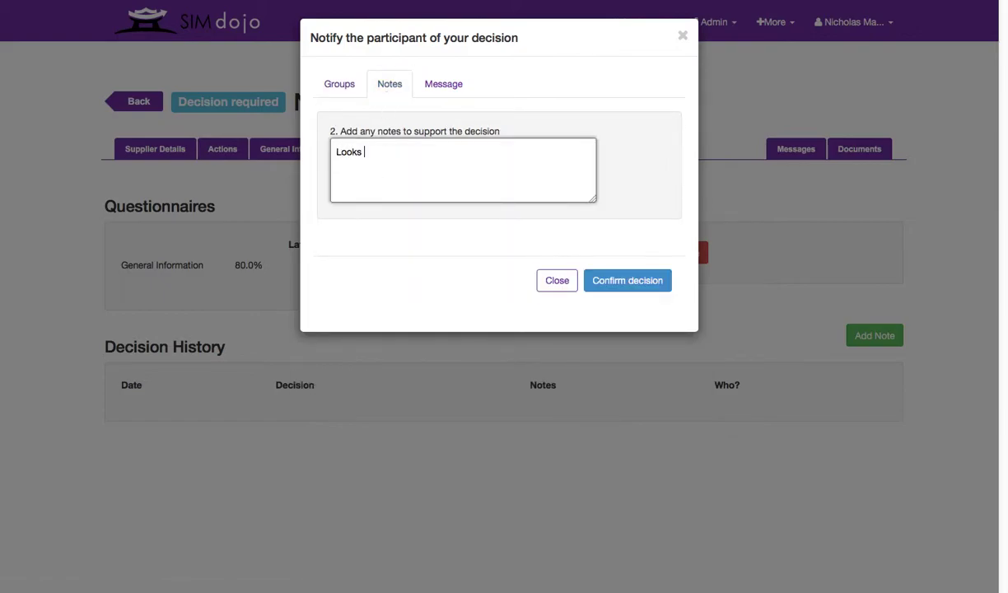
text(good.)
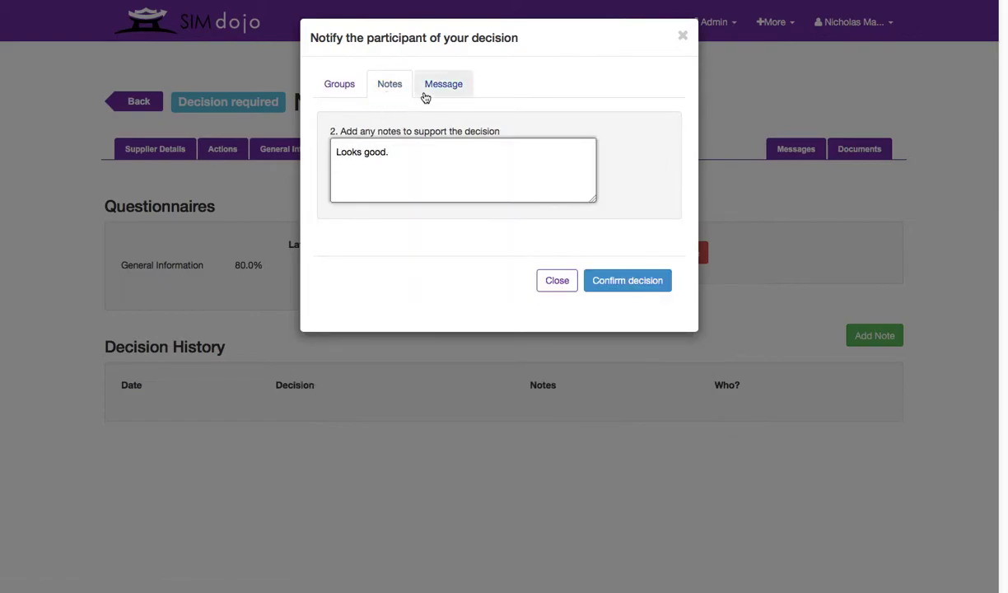
click(445, 91)
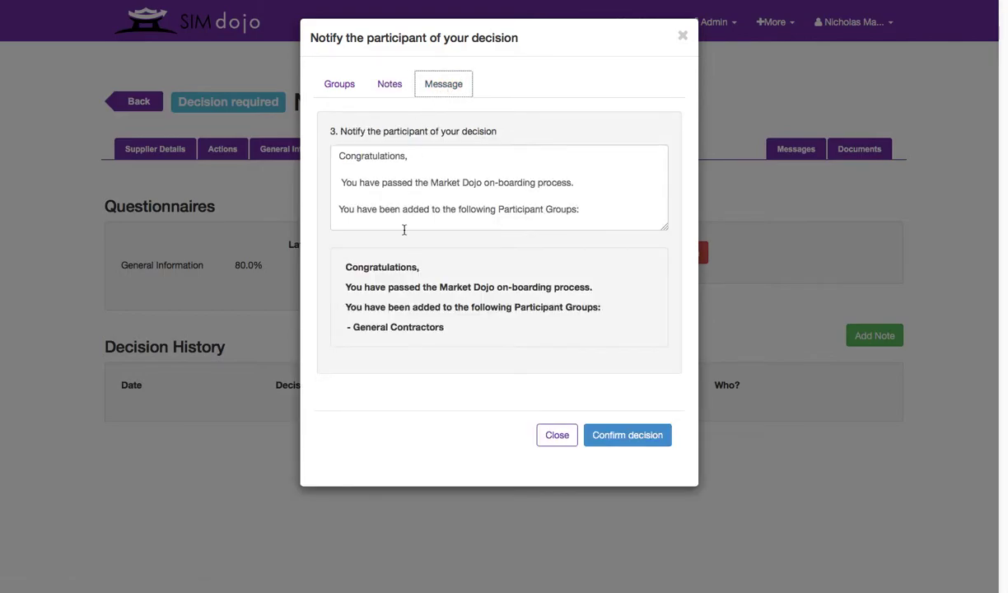
click(619, 439)
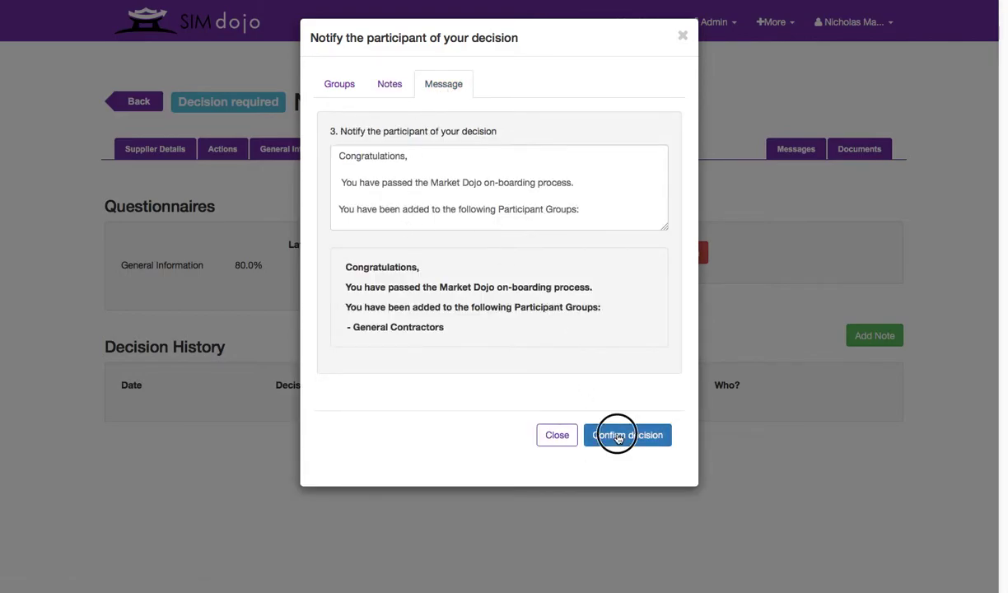